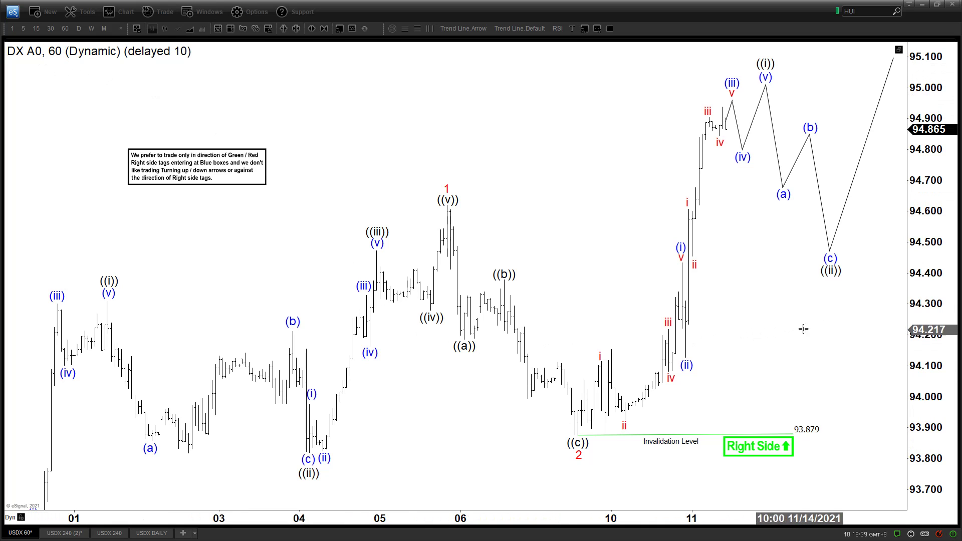
Step: Compare the USDX 60 and USDX 240 charts, ending on the 240-minute DX chart
{"action": "left_click_drag", "start_coordinate": [839, 323], "coordinate": [838, 327]}
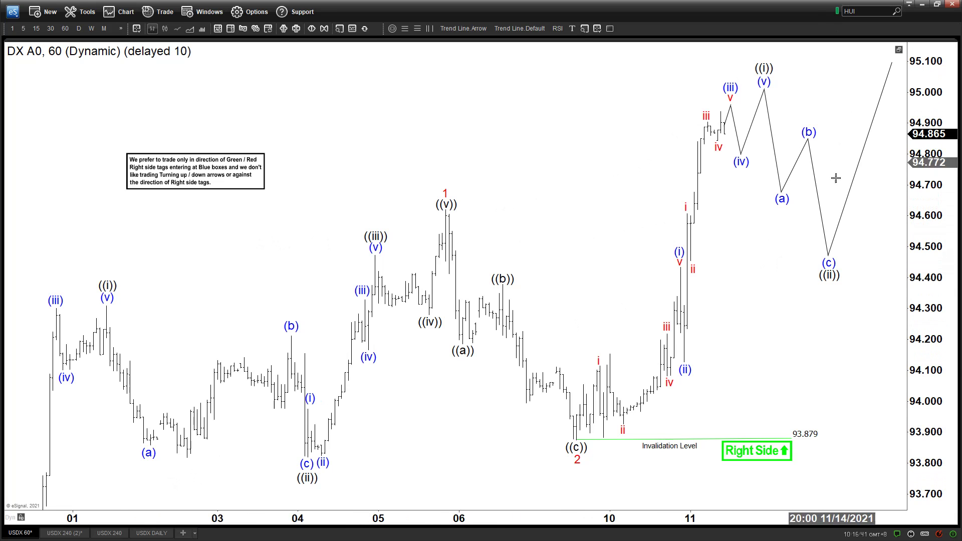
{"action": "left_click", "coordinate": [59, 533]}
{"action": "left_click", "coordinate": [21, 533]}
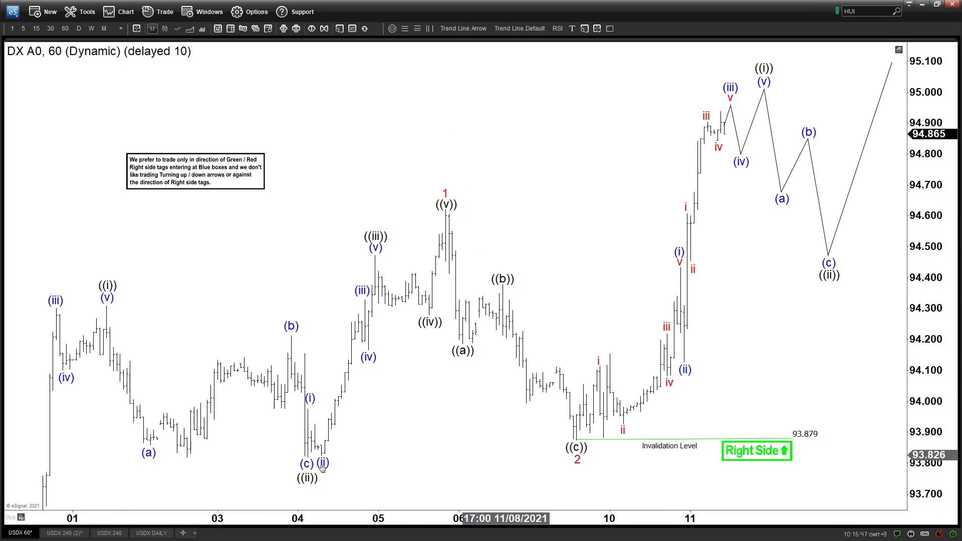
{"action": "left_click", "coordinate": [59, 533]}
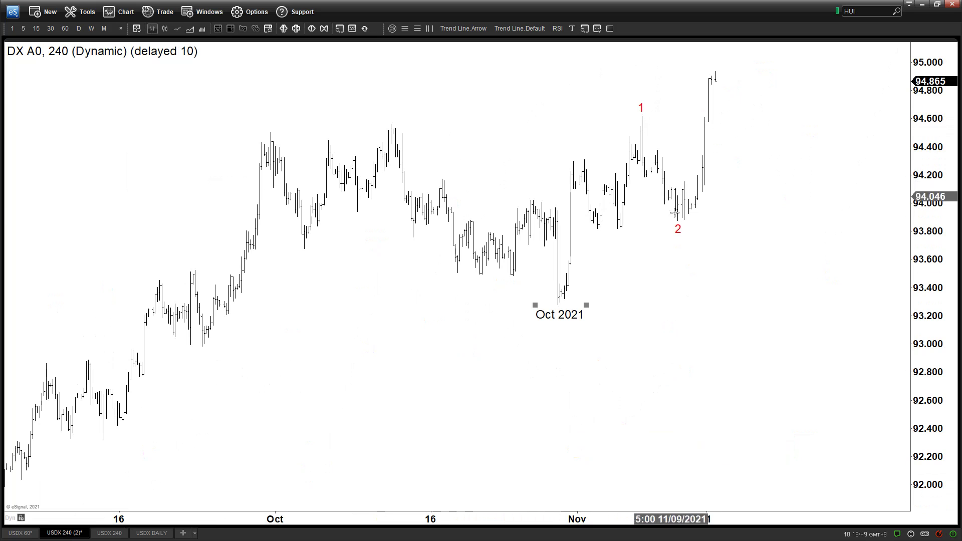
{"action": "left_click", "coordinate": [21, 533]}
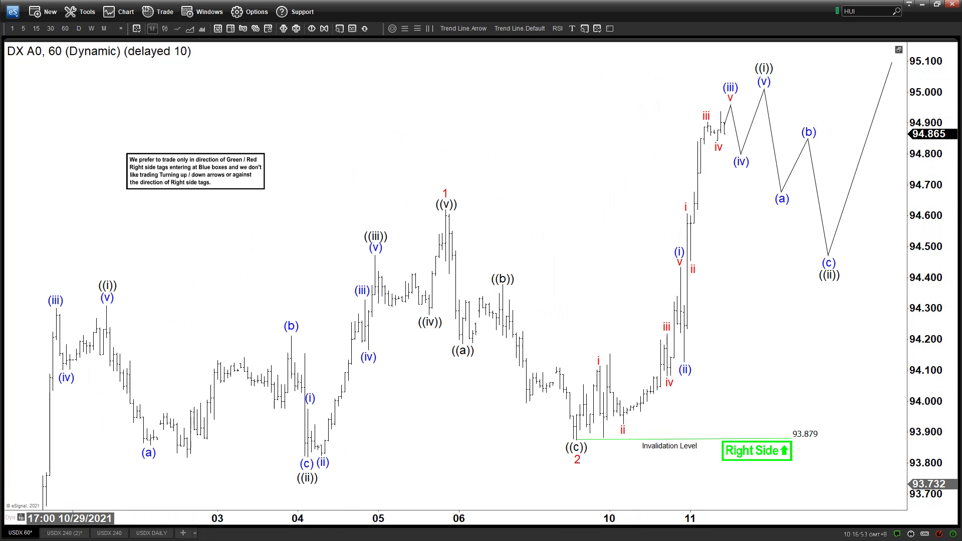
{"action": "left_click", "coordinate": [59, 533]}
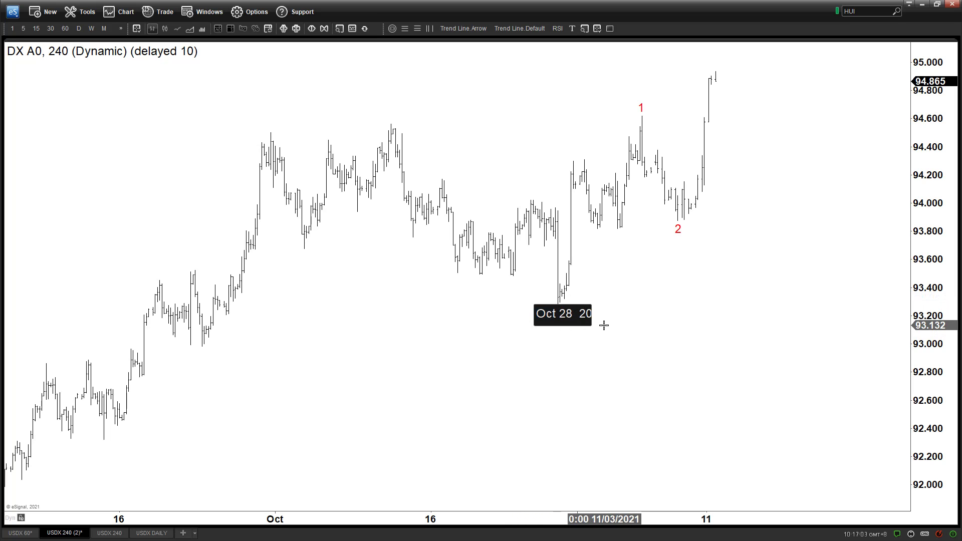
Step: Label the late-October low 'Oct 28 2021' and pan across the September bars
{"action": "left_click", "coordinate": [610, 309]}
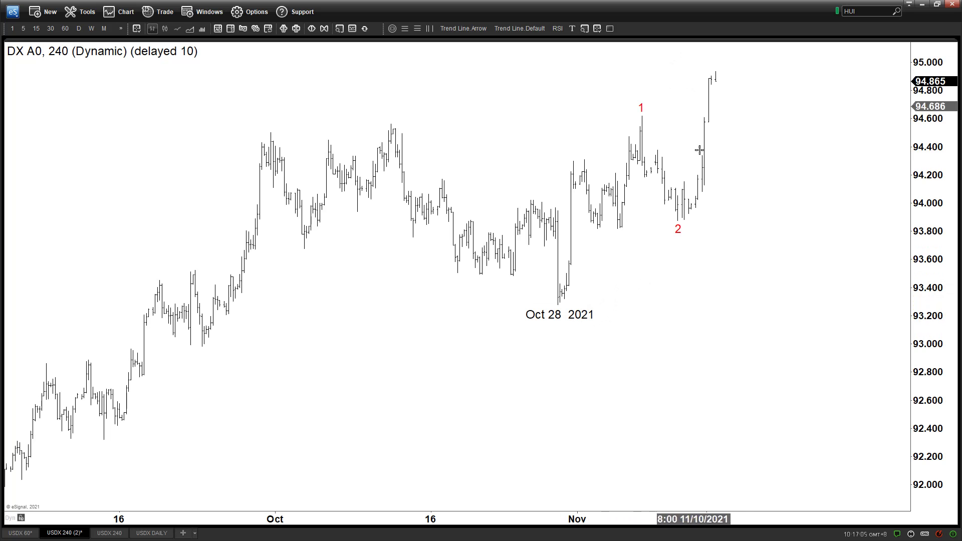
{"action": "left_click_drag", "start_coordinate": [393, 475], "coordinate": [494, 475]}
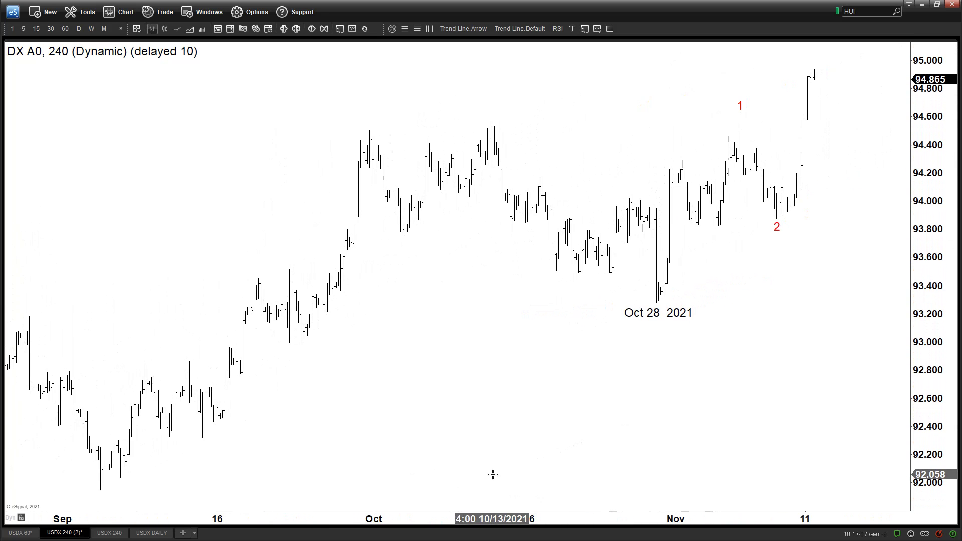
{"action": "left_click_drag", "start_coordinate": [658, 374], "coordinate": [566, 374]}
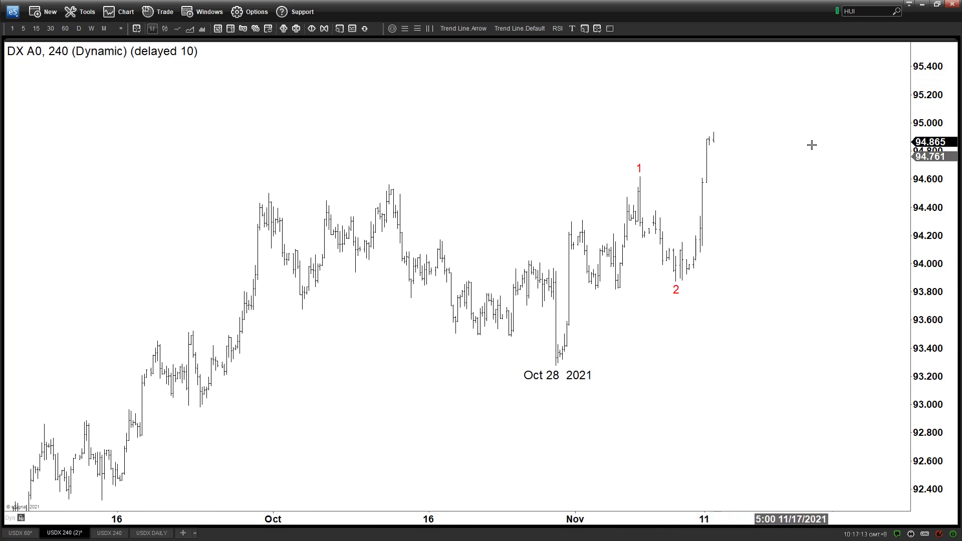
Step: Paste the ((i)) label and draw the projected rise to ((i)), dip to ((ii)) and renewed rally
{"action": "left_click", "coordinate": [29, 534]}
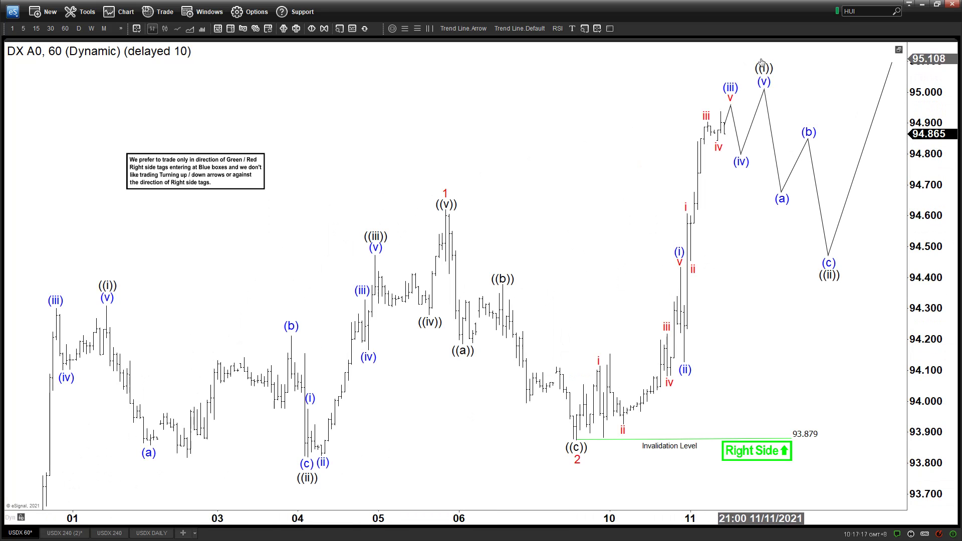
{"action": "left_click", "coordinate": [64, 534]}
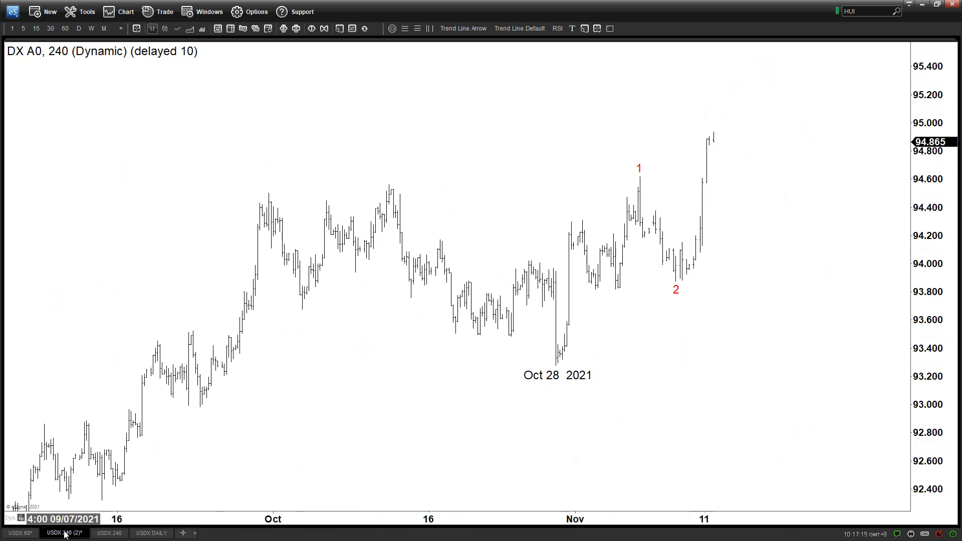
{"action": "type", "text": "((i))"}
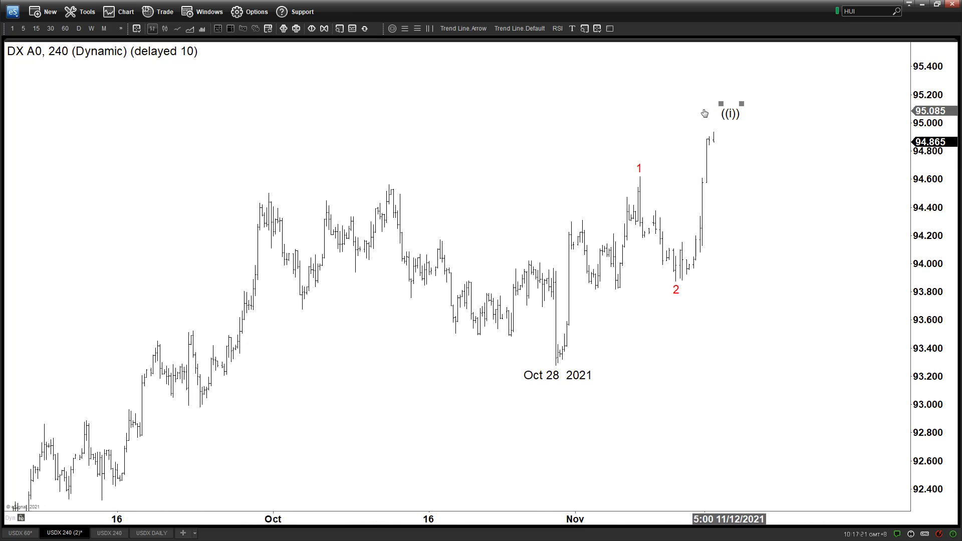
{"action": "left_click", "coordinate": [519, 29]}
{"action": "mouse_move", "coordinate": [720, 145]}
{"action": "left_mouse_down"}
{"action": "mouse_move", "coordinate": [730, 120]}
{"action": "mouse_move", "coordinate": [743, 194]}
{"action": "mouse_move", "coordinate": [784, 64]}
{"action": "left_mouse_up"}
{"action": "left_click", "coordinate": [733, 126]}
{"action": "left_click_drag", "start_coordinate": [742, 132], "coordinate": [747, 197]}
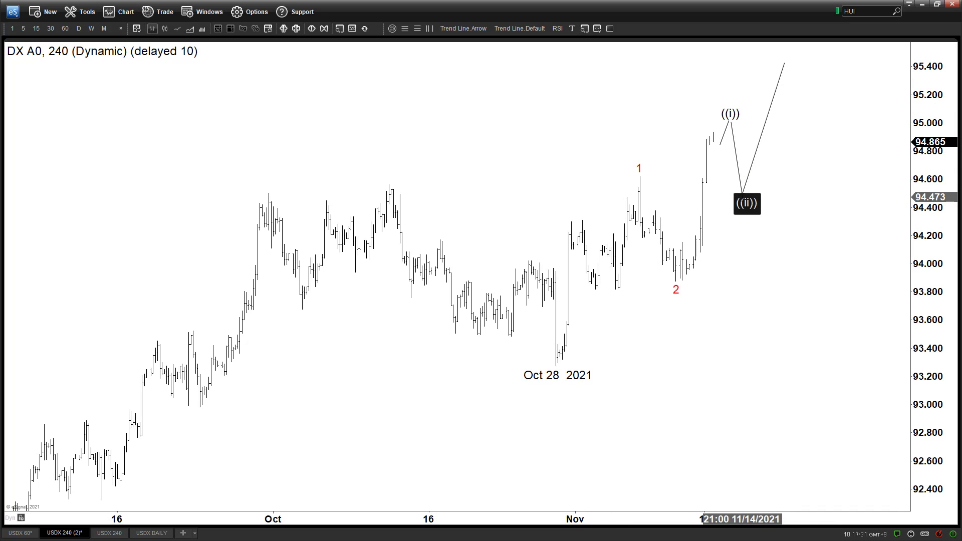
{"action": "left_click", "coordinate": [735, 334]}
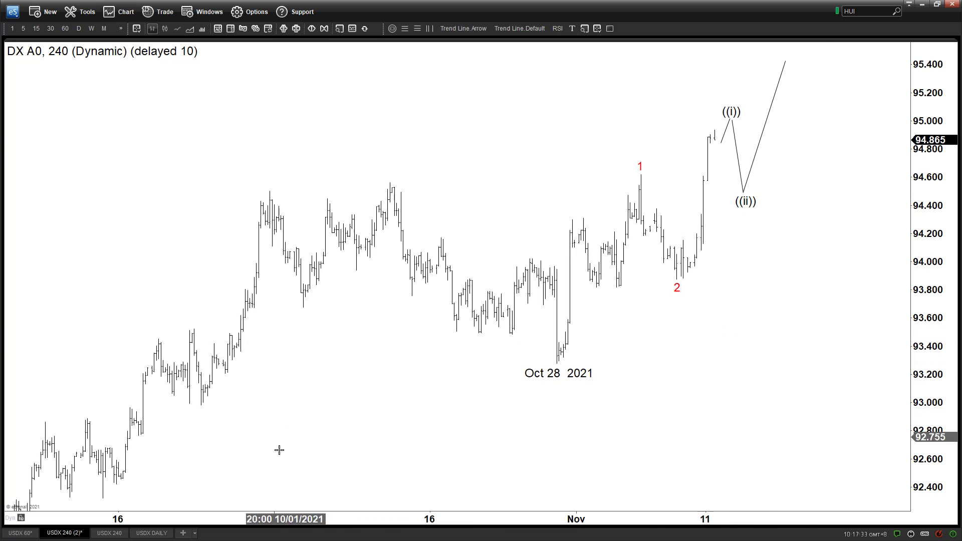
Step: Rescale the time and price axes to show more history plus the recent waves and projection
{"action": "left_click_drag", "start_coordinate": [276, 456], "coordinate": [320, 431]}
{"action": "left_click_drag", "start_coordinate": [262, 519], "coordinate": [574, 493]}
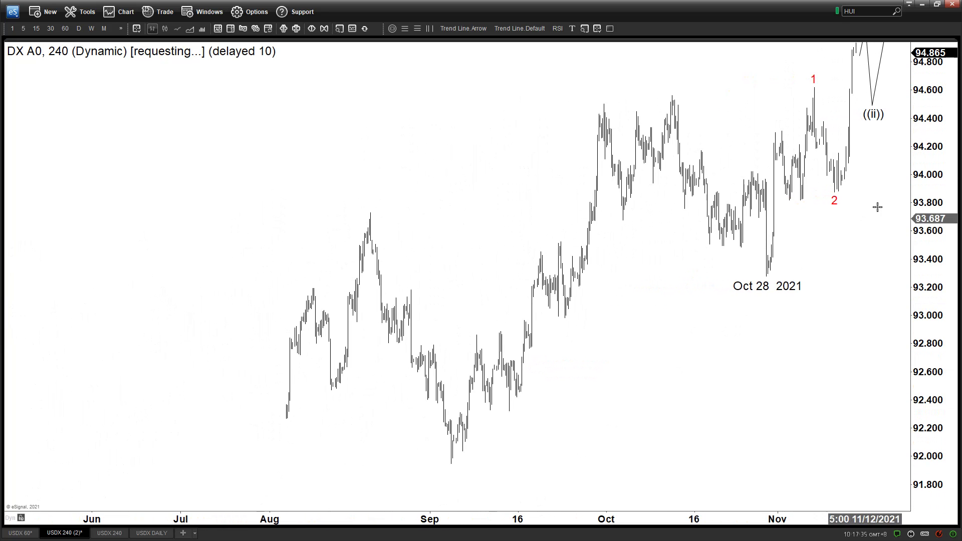
{"action": "left_click_drag", "start_coordinate": [923, 182], "coordinate": [923, 199]}
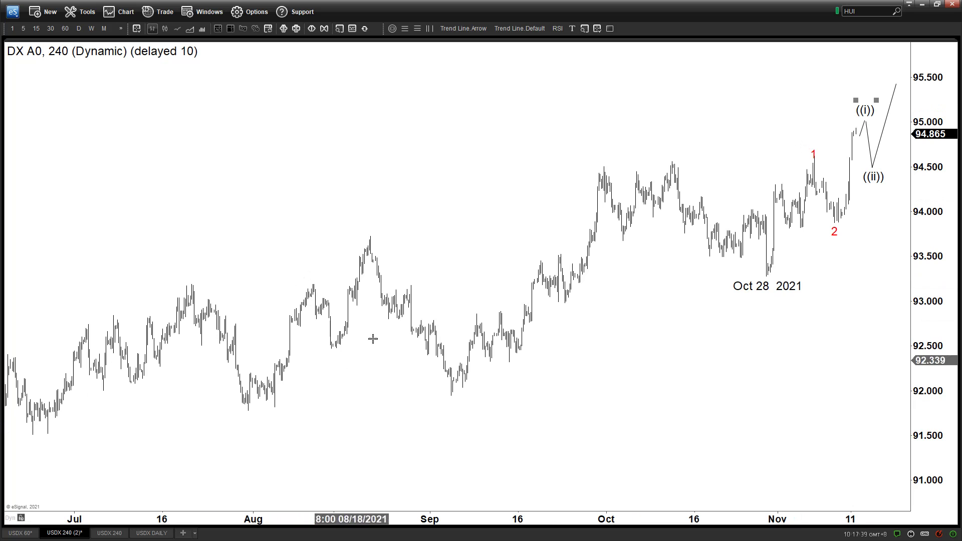
{"action": "scroll", "coordinate": [576, 350], "scroll_direction": "up", "scroll_amount": 3}
{"action": "left_click_drag", "start_coordinate": [682, 364], "coordinate": [560, 364]}
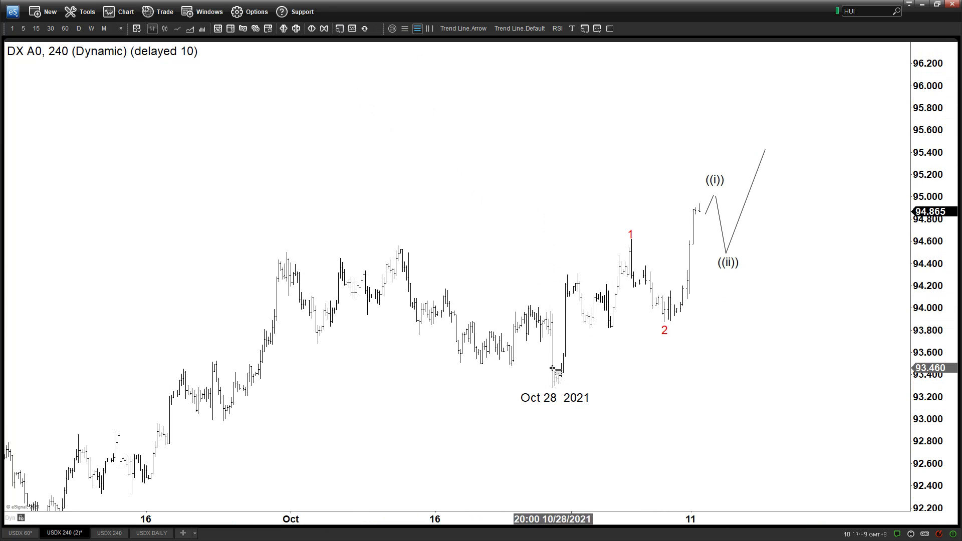
Step: Draw a Fibonacci extension from the Oct 28 low through the wave 1 high and wave 2 low
{"action": "left_click", "coordinate": [553, 388]}
{"action": "left_click", "coordinate": [642, 241]}
{"action": "left_click", "coordinate": [825, 321]}
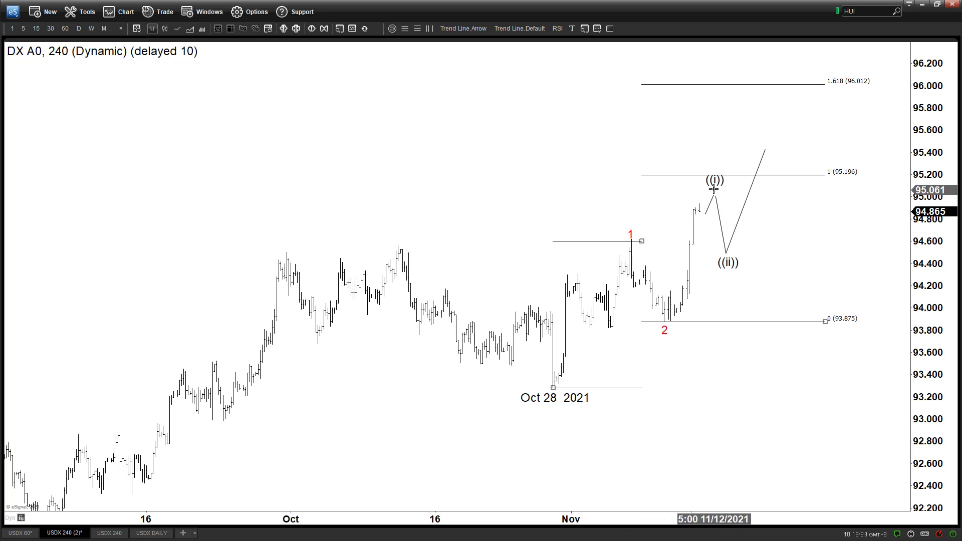
Step: Move ((i)) aside, relabel the projected peak as red wave 3, and reattach the falling line
{"action": "left_click_drag", "start_coordinate": [721, 184], "coordinate": [771, 210]}
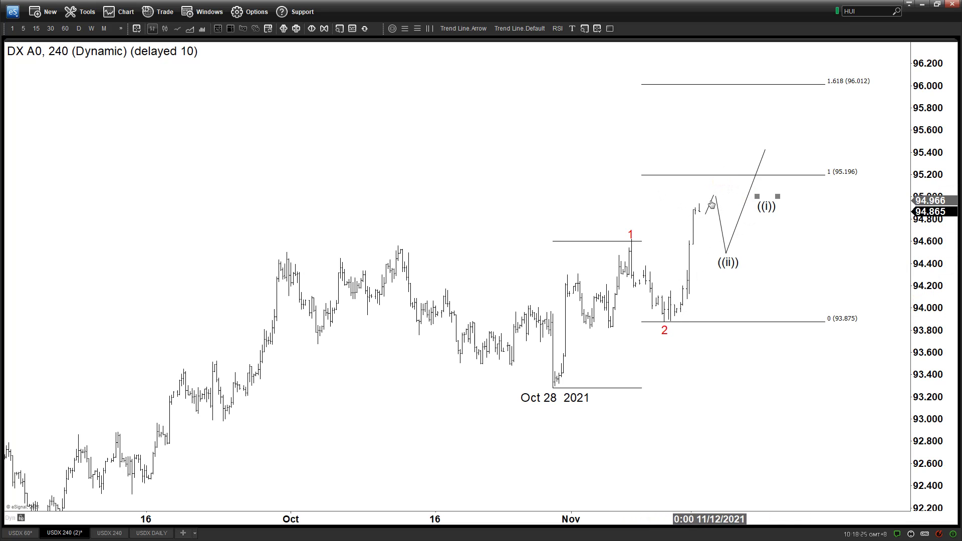
{"action": "left_click_drag", "start_coordinate": [772, 204], "coordinate": [820, 191]}
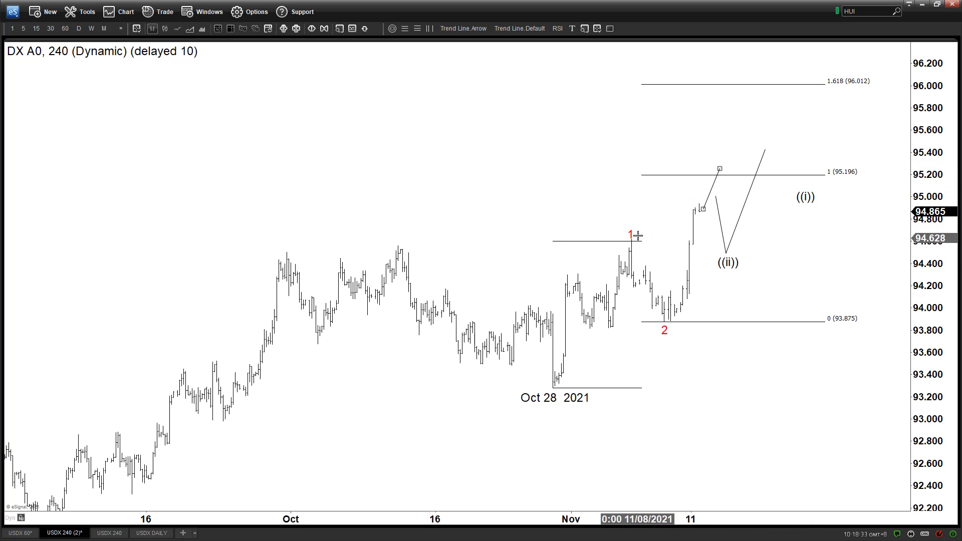
{"action": "left_click", "coordinate": [818, 186]}
{"action": "left_click_drag", "start_coordinate": [802, 186], "coordinate": [829, 219]}
{"action": "left_click_drag", "start_coordinate": [631, 233], "coordinate": [716, 156]}
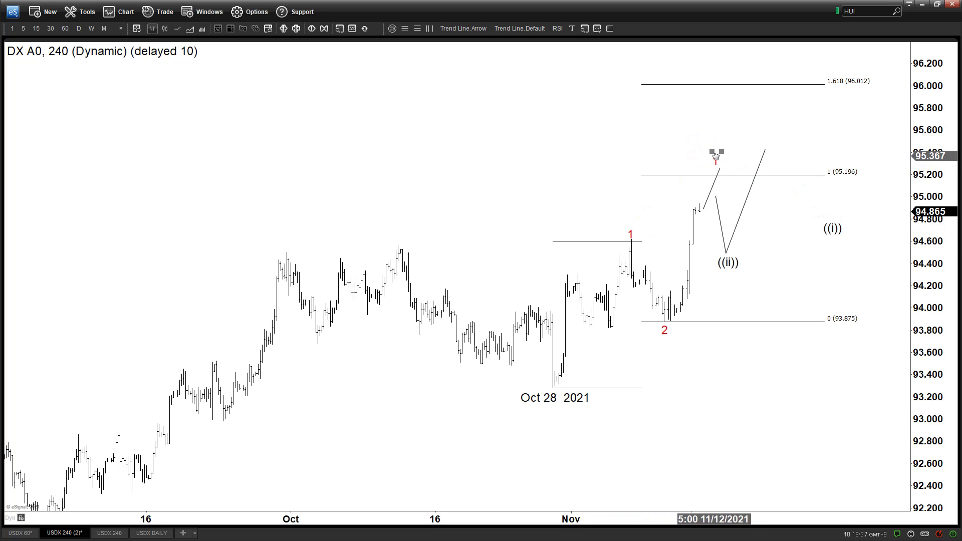
{"action": "type", "text": "3"}
{"action": "left_click", "coordinate": [757, 125]}
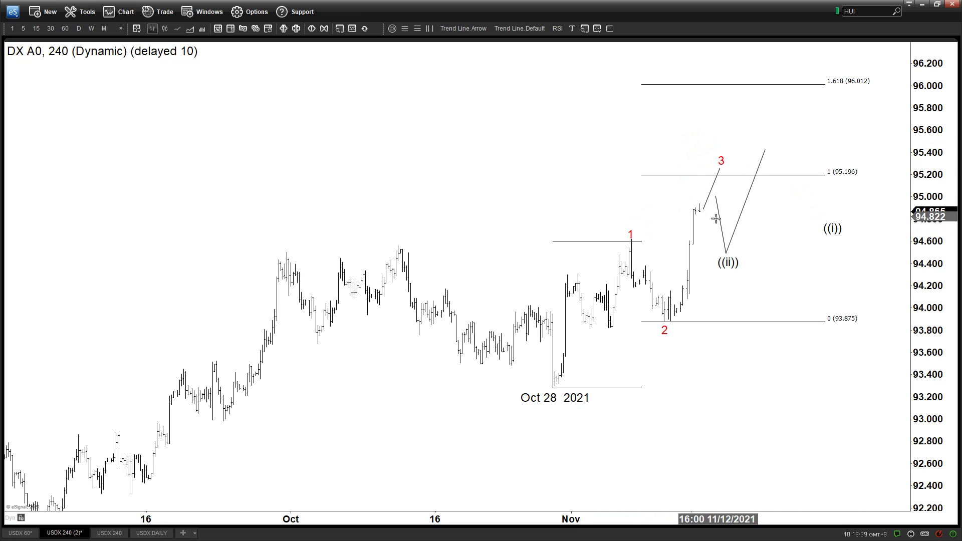
{"action": "left_click_drag", "start_coordinate": [720, 221], "coordinate": [725, 192]}
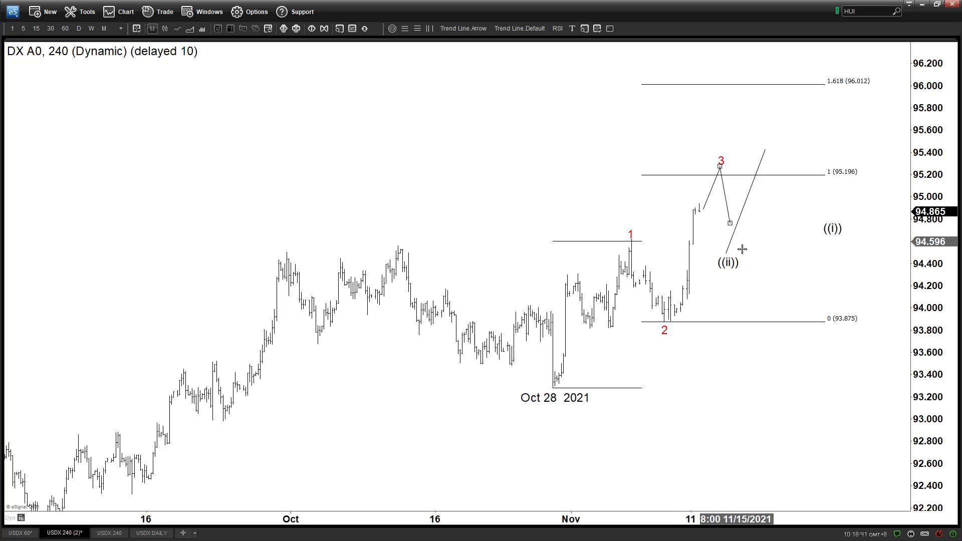
Step: Shift the rising line and ((ii)) right, and add a red 4 label at the dip
{"action": "left_click_drag", "start_coordinate": [732, 243], "coordinate": [859, 254]}
{"action": "left_click_drag", "start_coordinate": [738, 264], "coordinate": [827, 257]}
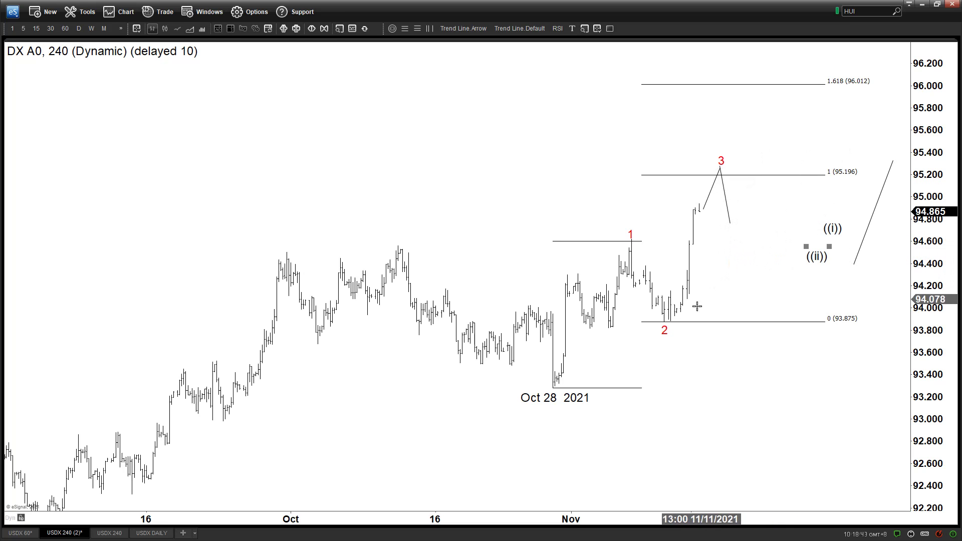
{"action": "left_click_drag", "start_coordinate": [675, 328], "coordinate": [733, 233]}
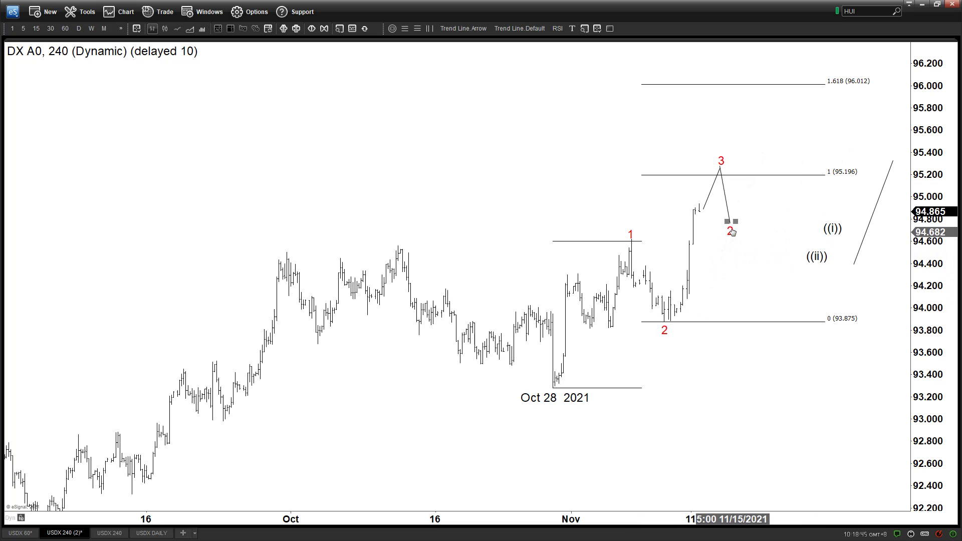
{"action": "double_click", "coordinate": [733, 232]}
{"action": "type", "text": "4"}
{"action": "left_click", "coordinate": [819, 202]}
Step: Draw a rising trend line from wave 4, place red 3 on the peak, and zoom out
{"action": "left_click", "coordinate": [522, 31]}
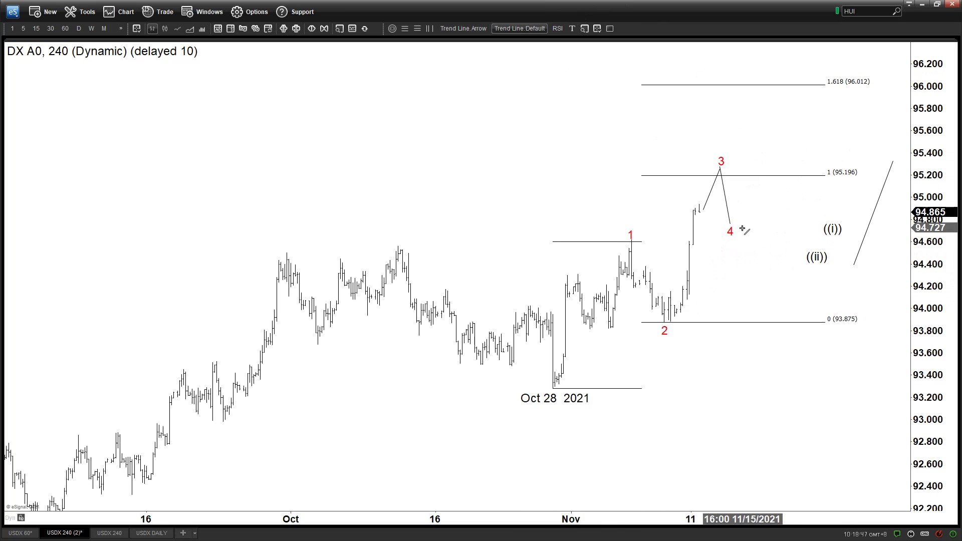
{"action": "mouse_move", "coordinate": [730, 227]}
{"action": "left_mouse_down"}
{"action": "mouse_move", "coordinate": [763, 122]}
{"action": "mouse_move", "coordinate": [772, 127]}
{"action": "left_mouse_up"}
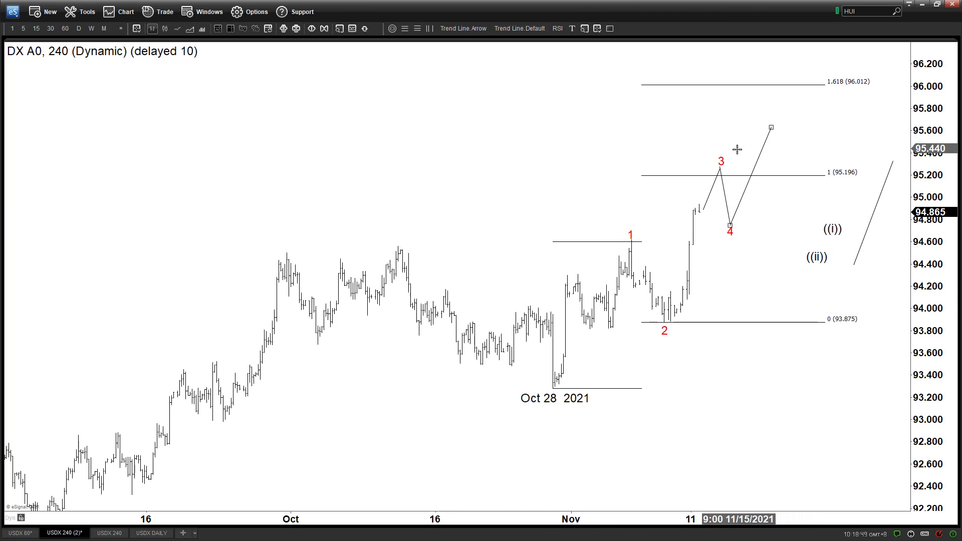
{"action": "left_click_drag", "start_coordinate": [833, 229], "coordinate": [800, 217]}
{"action": "left_click_drag", "start_coordinate": [765, 247], "coordinate": [721, 154]}
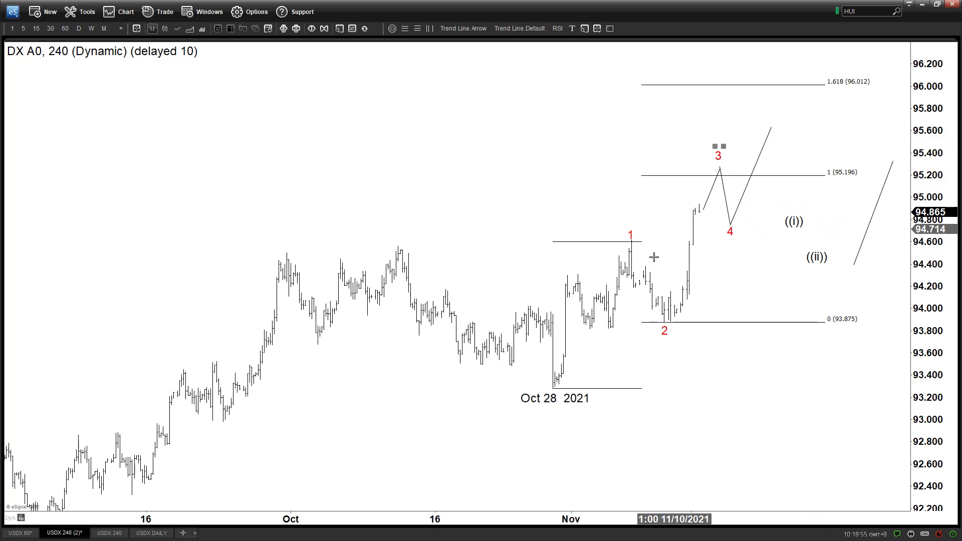
{"action": "left_click_drag", "start_coordinate": [314, 454], "coordinate": [587, 325]}
{"action": "left_click_drag", "start_coordinate": [341, 520], "coordinate": [701, 480]}
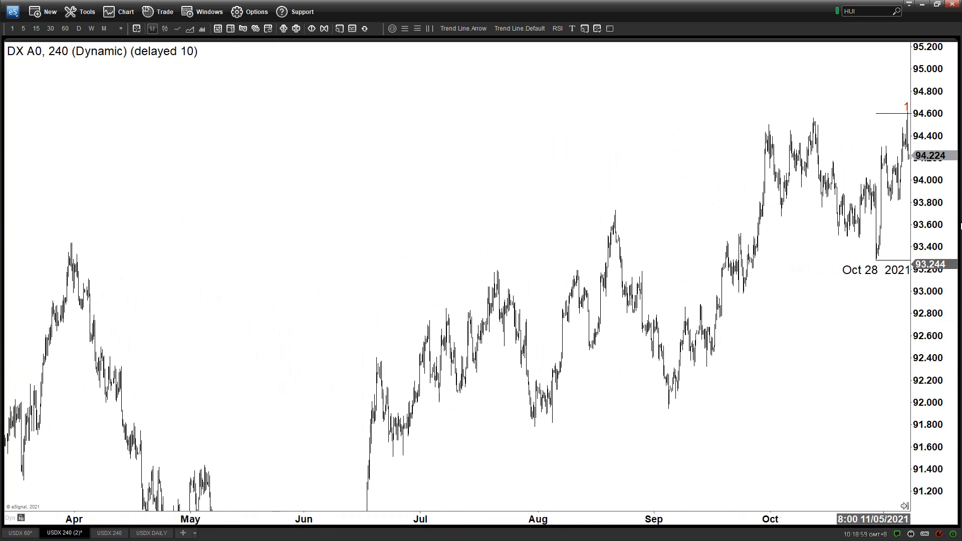
Step: Rescale the price and time axes and pan to fit the rally since August
{"action": "left_click_drag", "start_coordinate": [932, 232], "coordinate": [931, 343]}
{"action": "left_click_drag", "start_coordinate": [789, 389], "coordinate": [734, 254]}
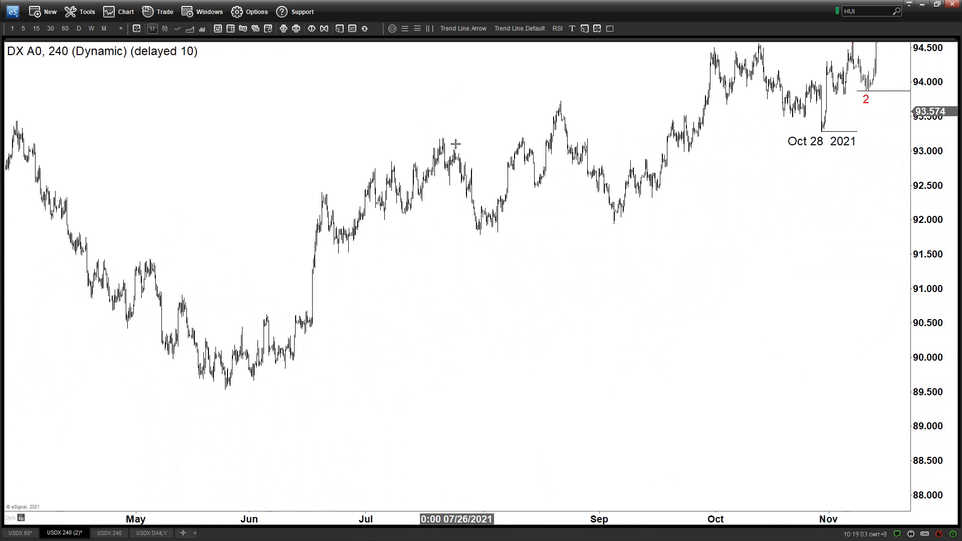
{"action": "left_click_drag", "start_coordinate": [776, 294], "coordinate": [758, 325]}
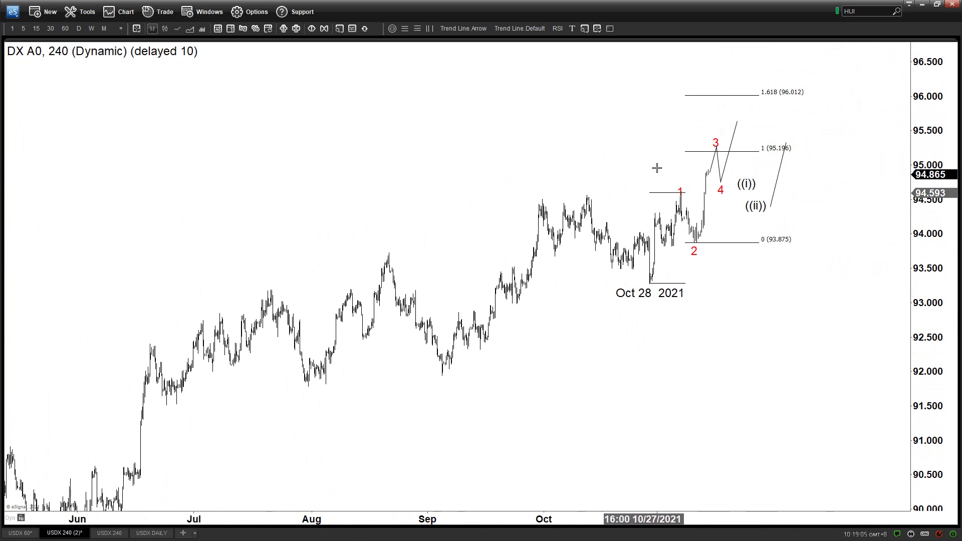
{"action": "left_click_drag", "start_coordinate": [740, 363], "coordinate": [800, 355]}
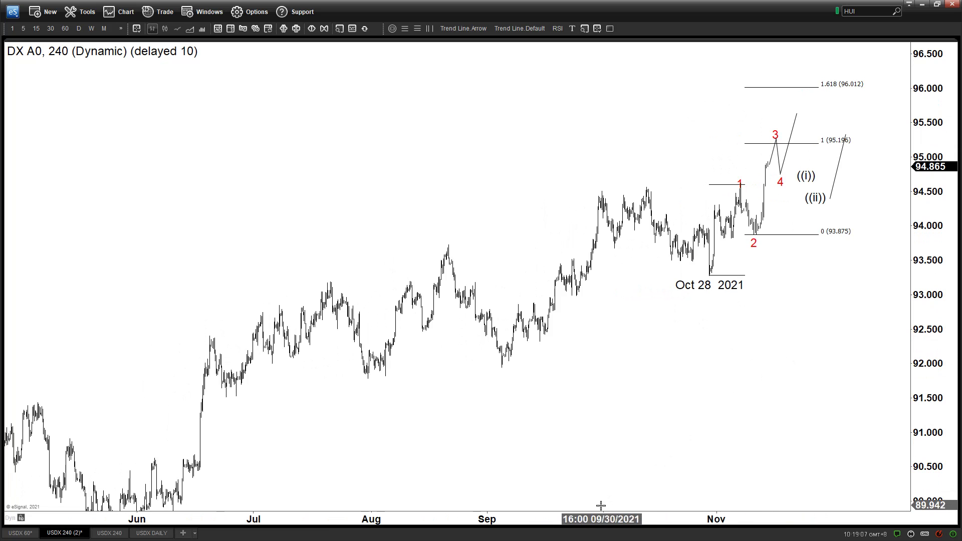
{"action": "left_click_drag", "start_coordinate": [585, 518], "coordinate": [431, 517]}
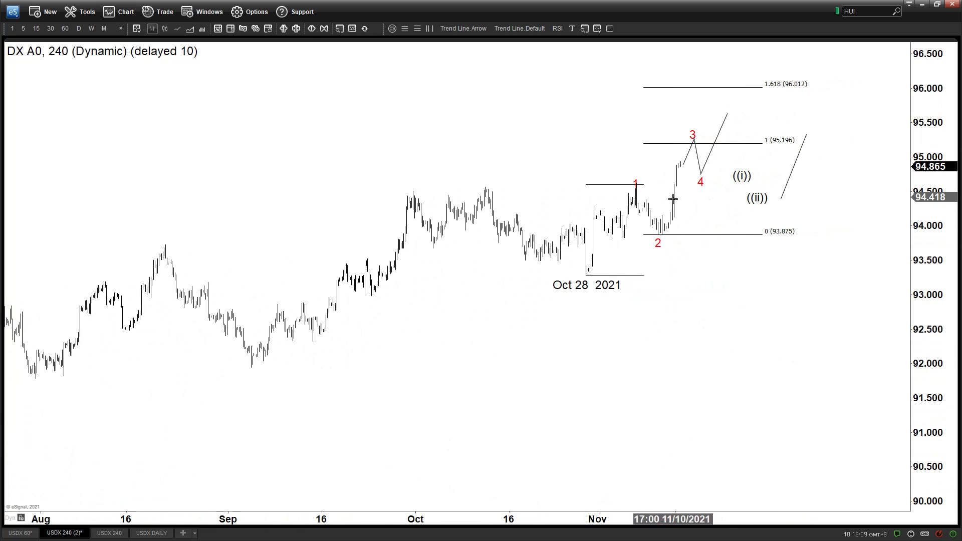
{"action": "left_click_drag", "start_coordinate": [923, 277], "coordinate": [925, 256]}
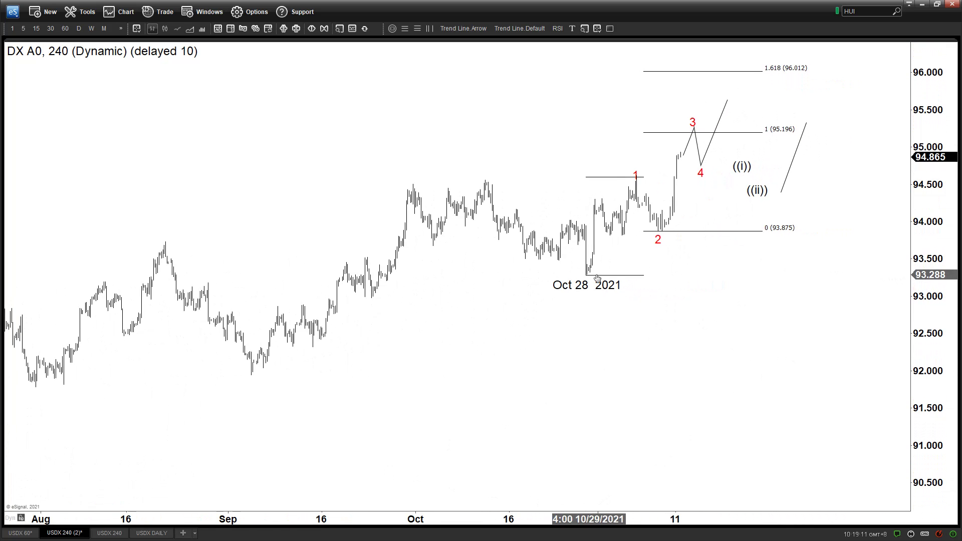
Step: Center the wave structure, move red 3 beside the 0 (93.875) line and ((i)) onto the peak
{"action": "left_click_drag", "start_coordinate": [814, 309], "coordinate": [817, 382]}
{"action": "left_click_drag", "start_coordinate": [939, 316], "coordinate": [927, 244]}
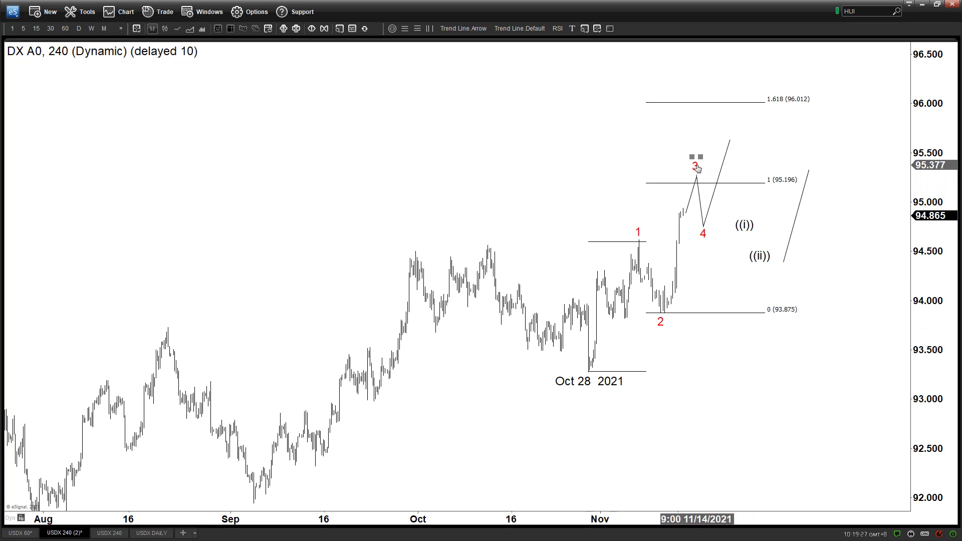
{"action": "left_click_drag", "start_coordinate": [697, 168], "coordinate": [694, 300]}
{"action": "left_click_drag", "start_coordinate": [752, 220], "coordinate": [699, 150]}
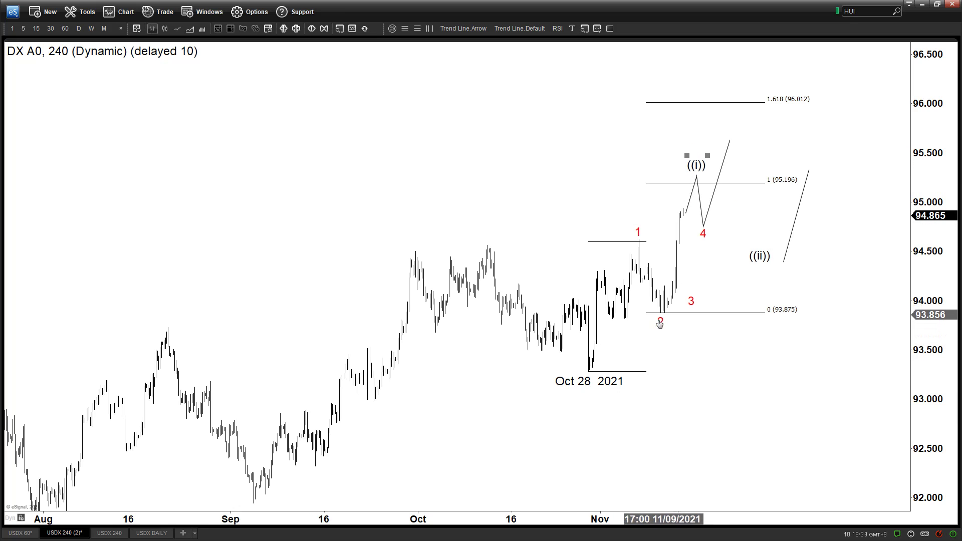
Step: Compare the 60- and 240-minute DX charts, finishing on the 60-minute chart with its 93.879 invalidation level
{"action": "left_click", "coordinate": [20, 533]}
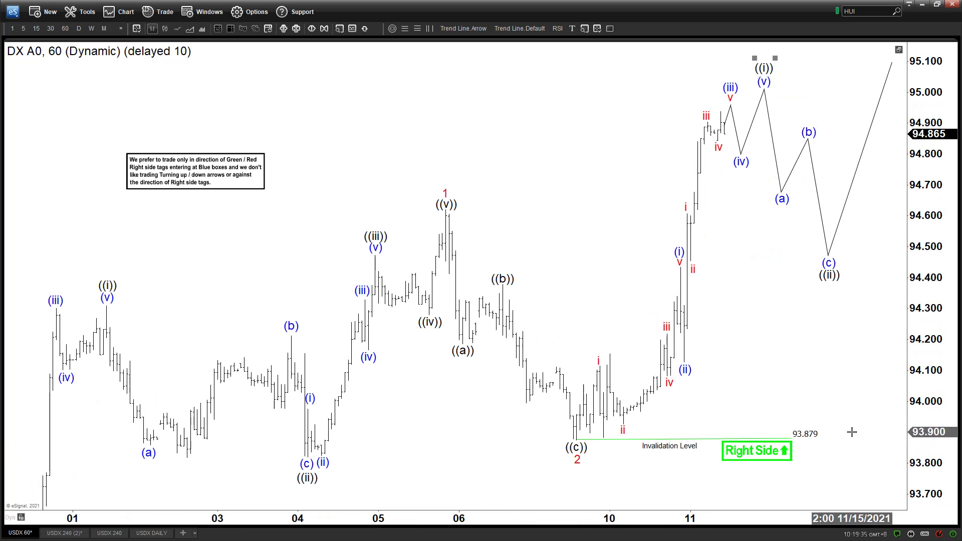
{"action": "left_click", "coordinate": [64, 533]}
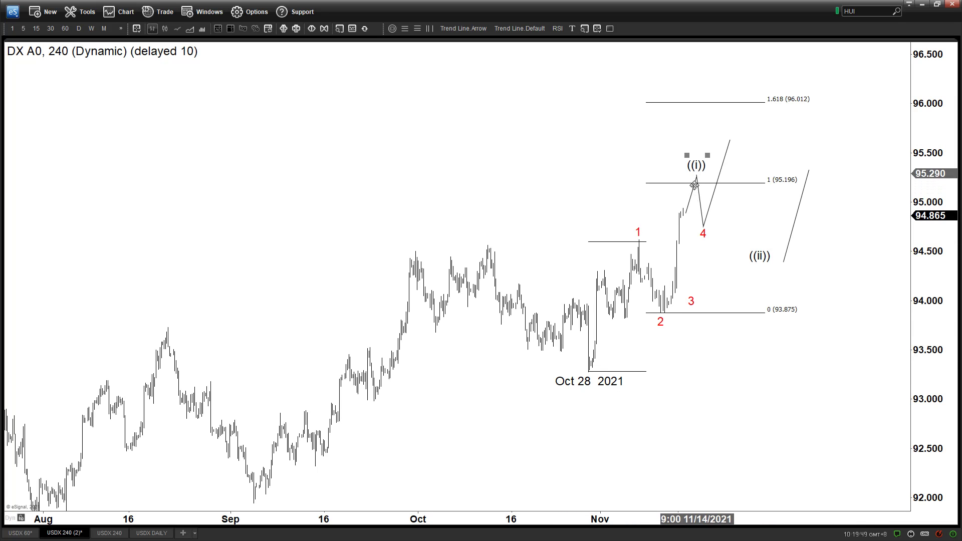
{"action": "left_click", "coordinate": [17, 534]}
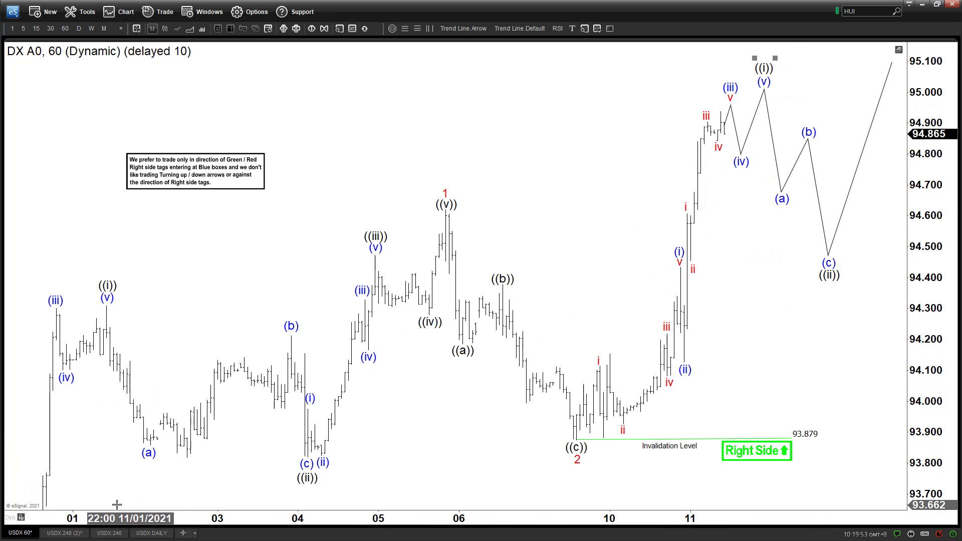
{"action": "left_click", "coordinate": [64, 533]}
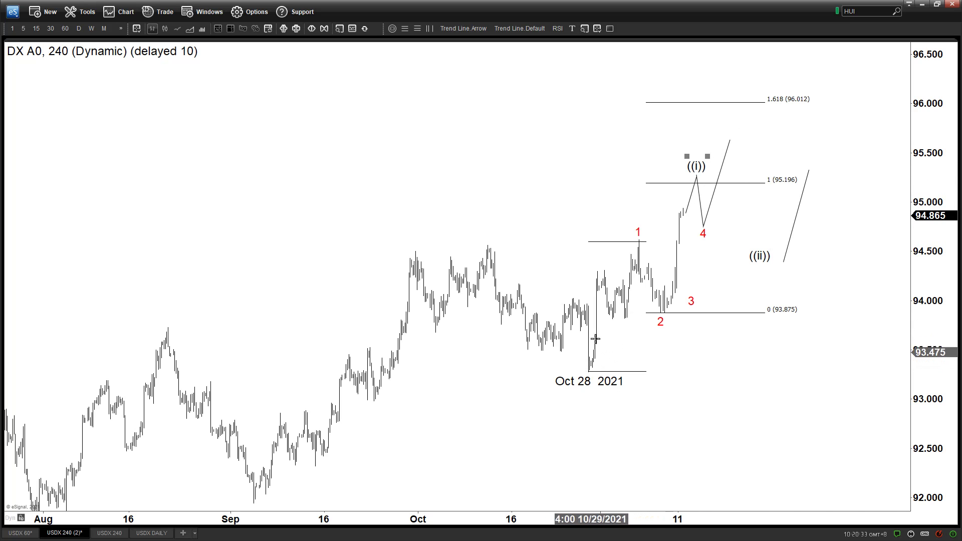
{"action": "left_click", "coordinate": [16, 534]}
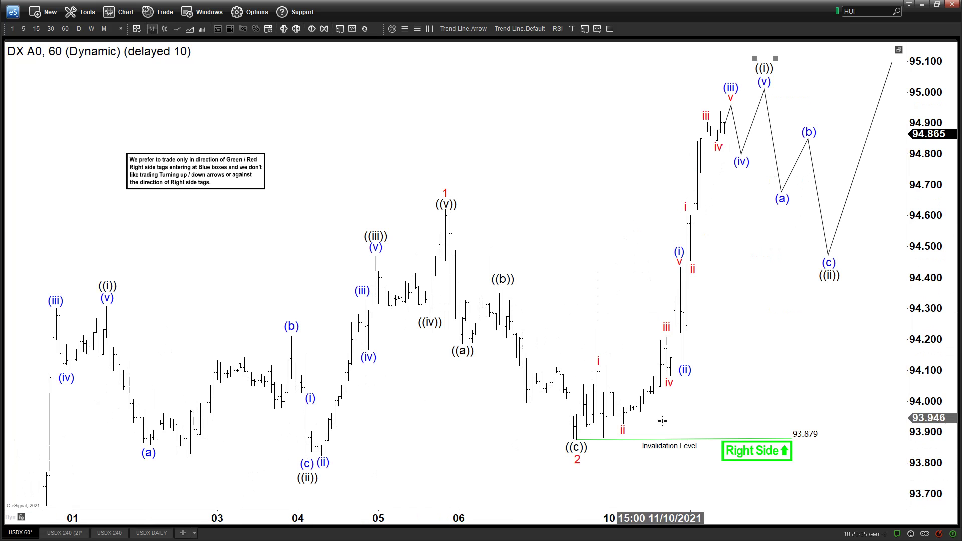